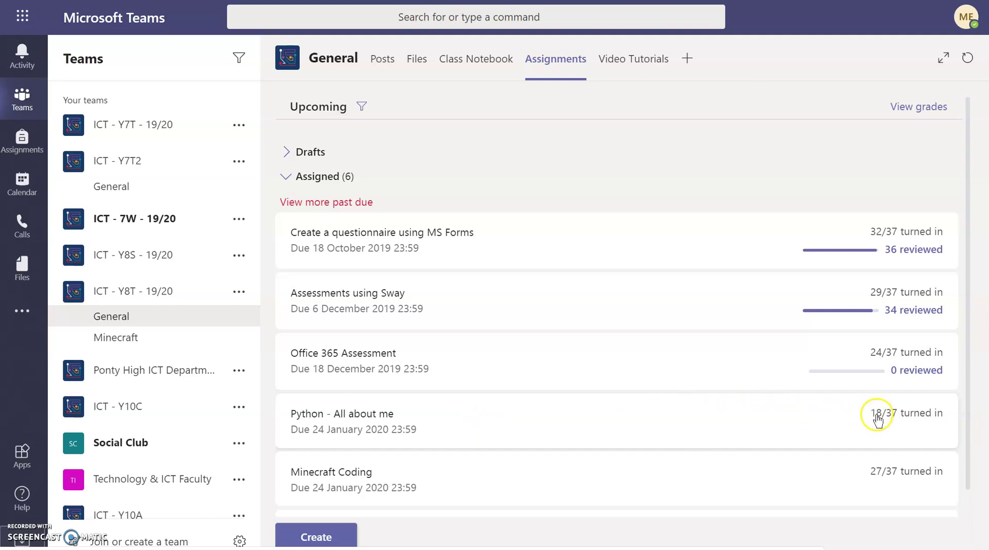
# Open the "Python - All about me" assignment and look over the students' turn-in statuses and the first student's feedback field
pyautogui.click(667, 426)
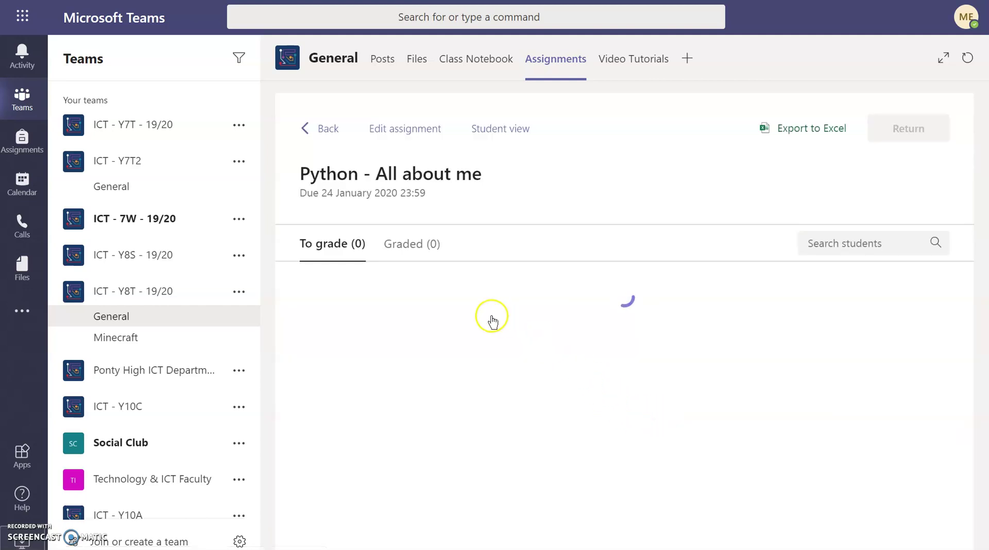
pyautogui.scroll(-1, 492, 338)
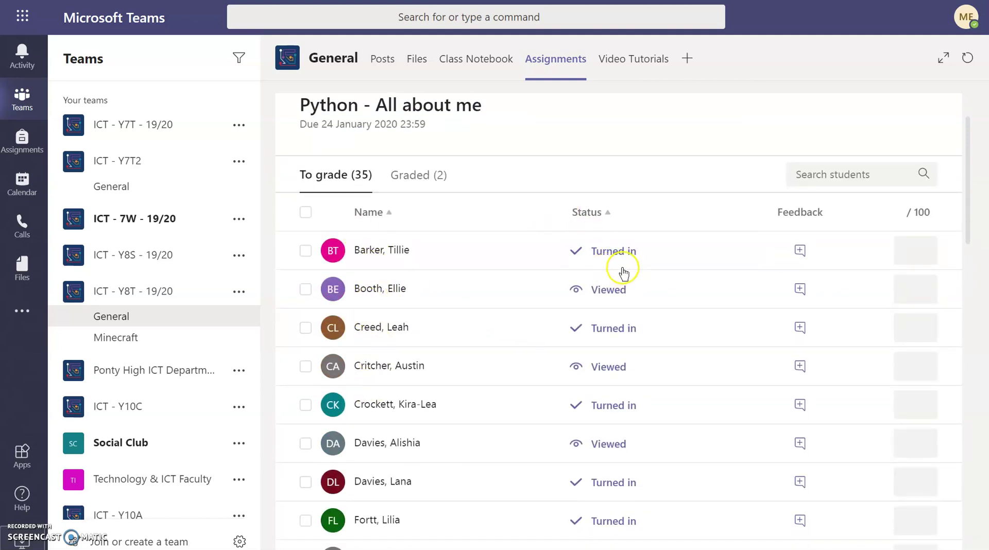
pyautogui.scroll(-4, 607, 292)
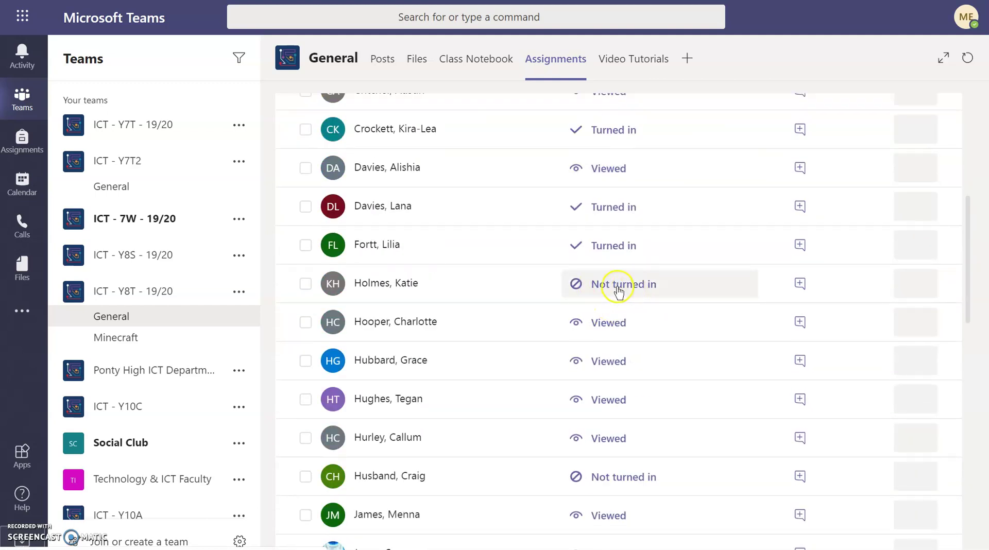
pyautogui.scroll(5, 618, 291)
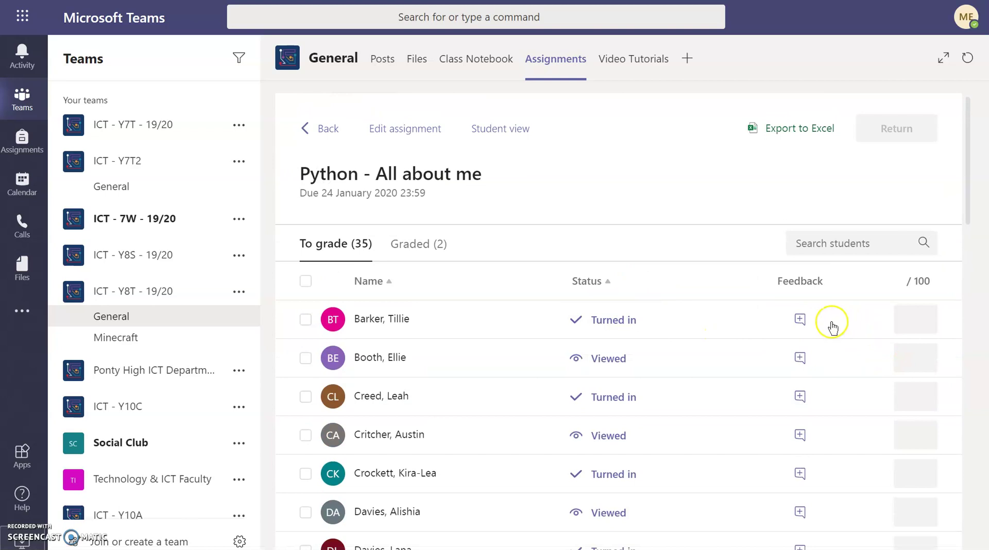
pyautogui.click(818, 320)
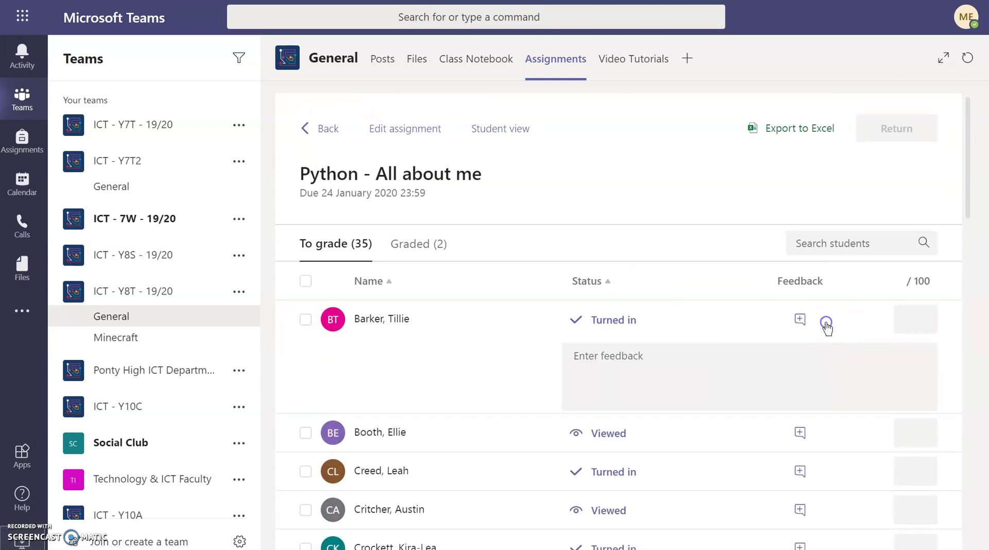
pyautogui.click(826, 324)
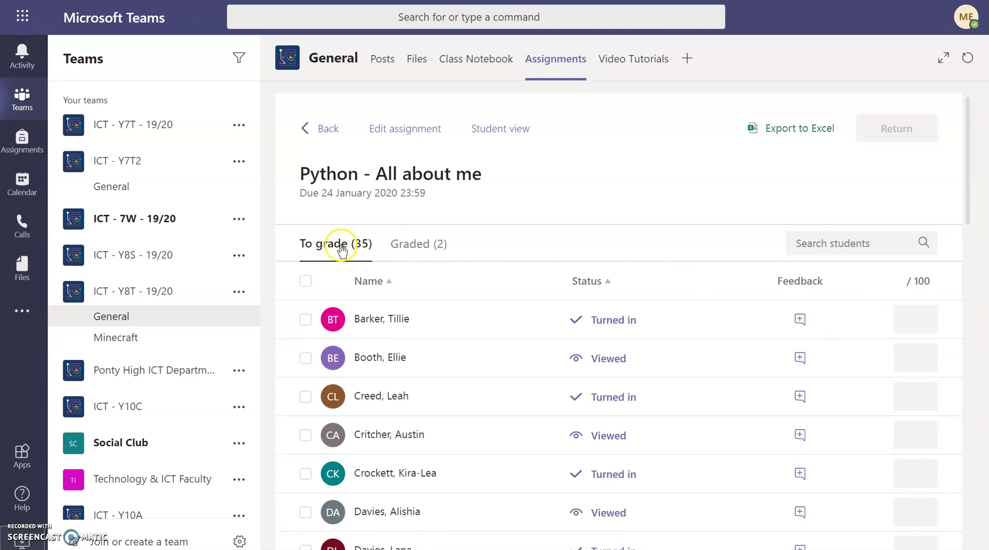
# In the graded list, show the first student's feedback, and open their submitted work with the Evidence of Python Scripts rubric
pyautogui.click(419, 245)
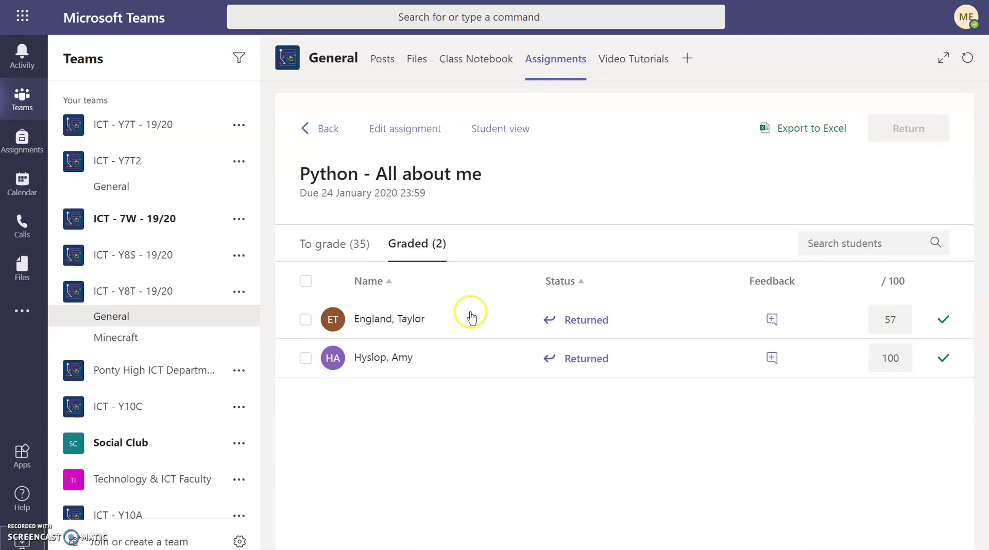
pyautogui.click(753, 320)
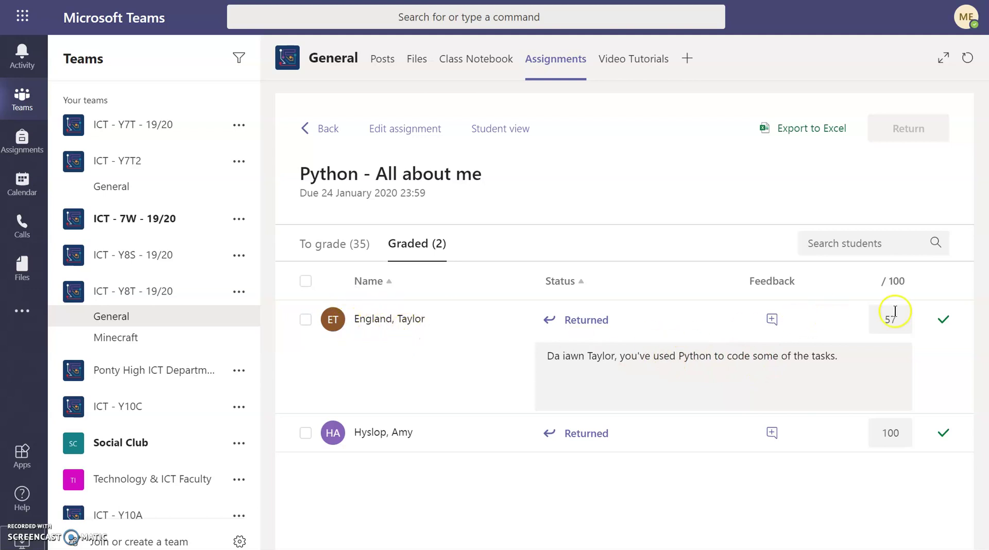
pyautogui.click(385, 322)
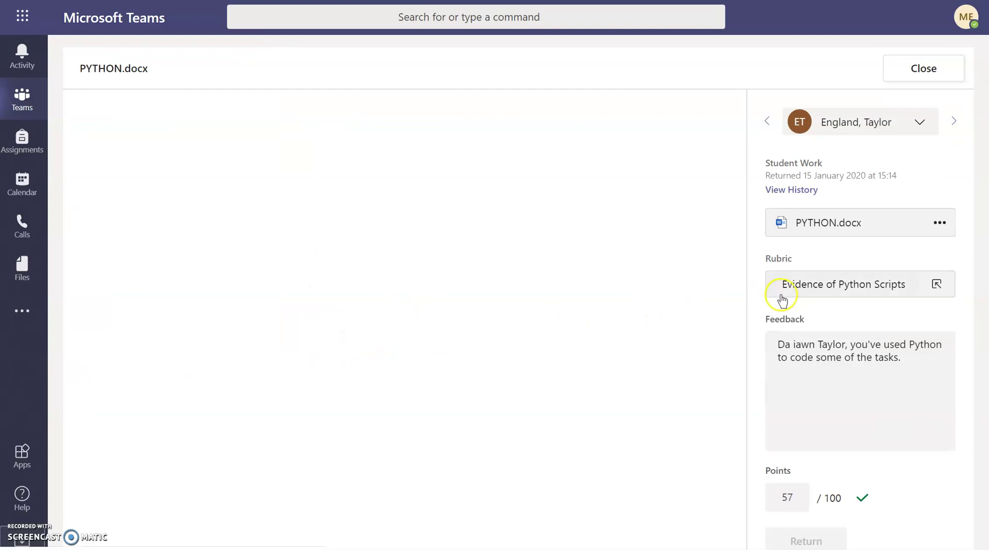
pyautogui.click(813, 285)
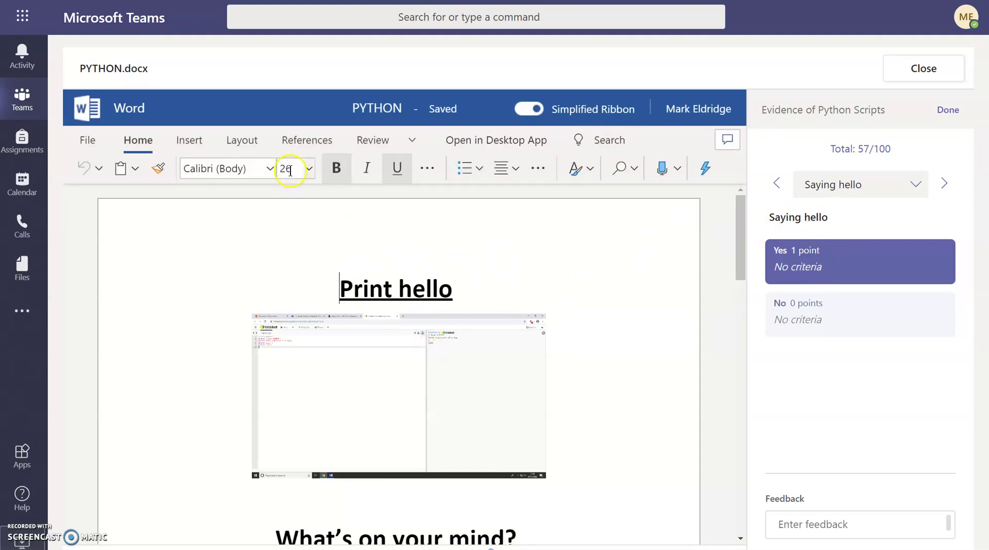
# Set the zoom of the submitted PYTHON.docx document to 175%
pyautogui.click(411, 139)
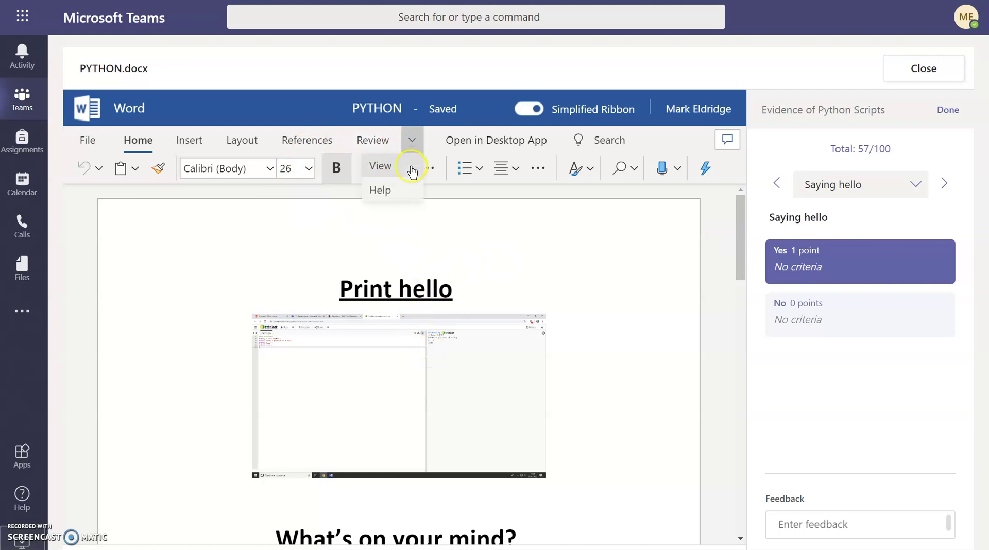
pyautogui.click(396, 168)
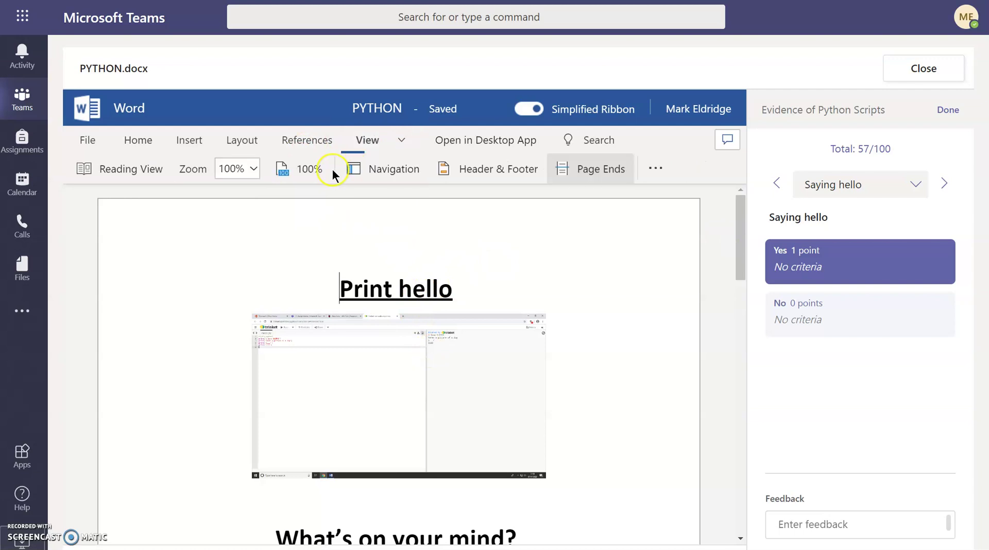
pyautogui.click(253, 169)
pyautogui.click(227, 339)
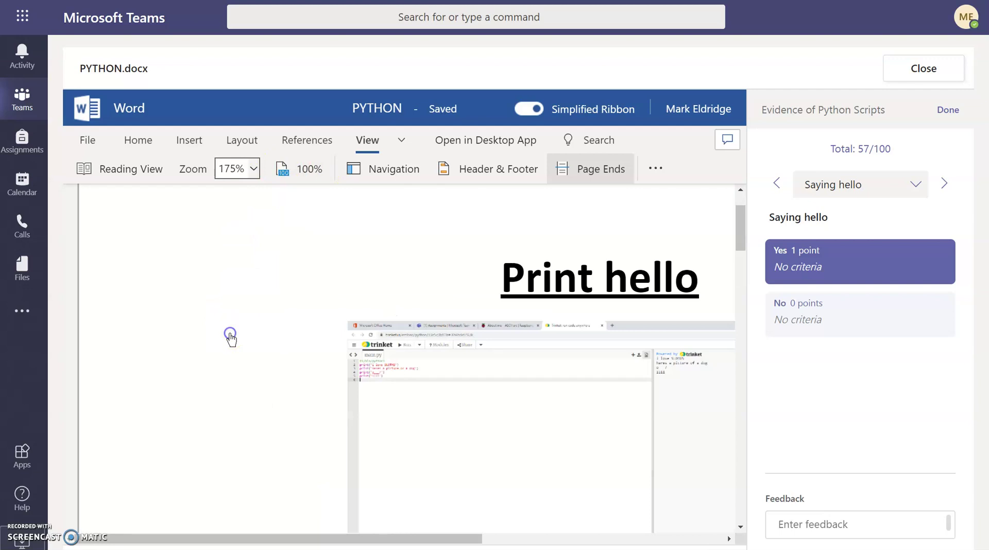
pyautogui.moveTo(447, 539); pyautogui.dragTo(559, 539)
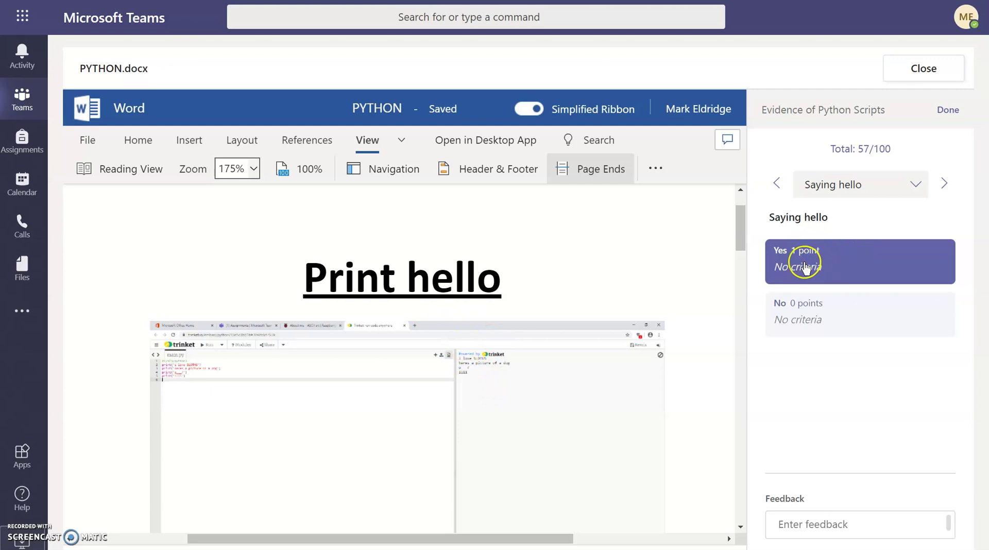
# Compare the "What's on your mind?" and "ASCII ART" sections of the document with their rubric criteria, and close the rubric
pyautogui.scroll(-5, 599, 374)
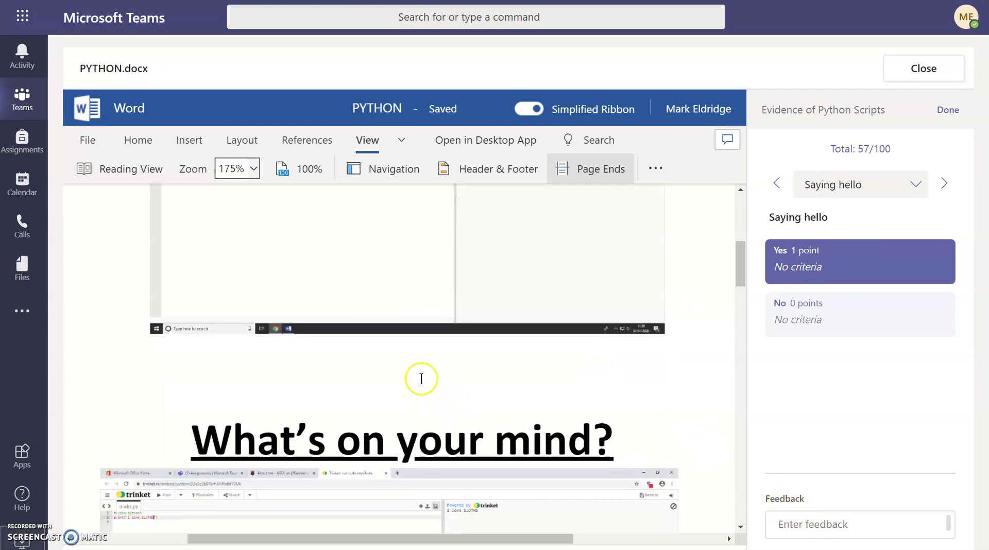
pyautogui.scroll(-3, 422, 379)
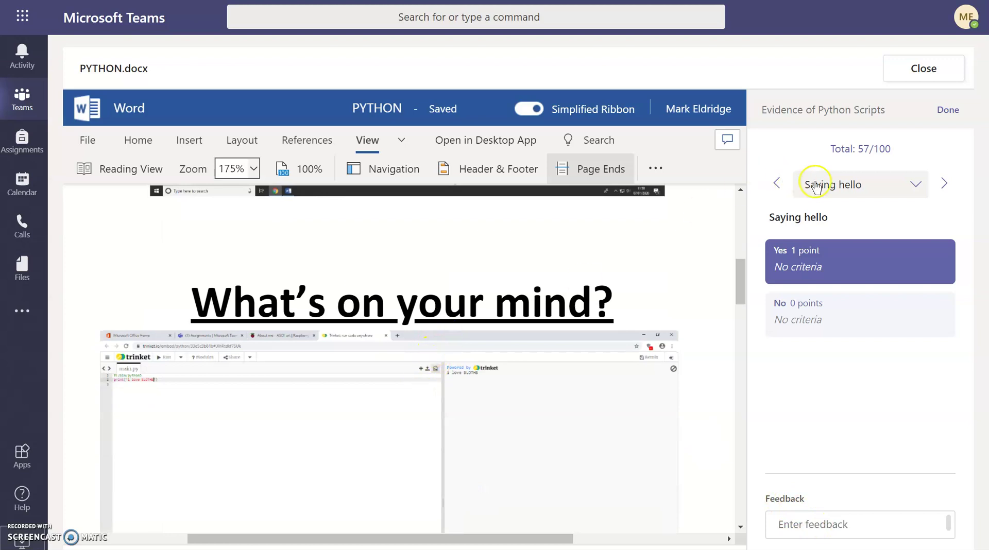
pyautogui.click(942, 185)
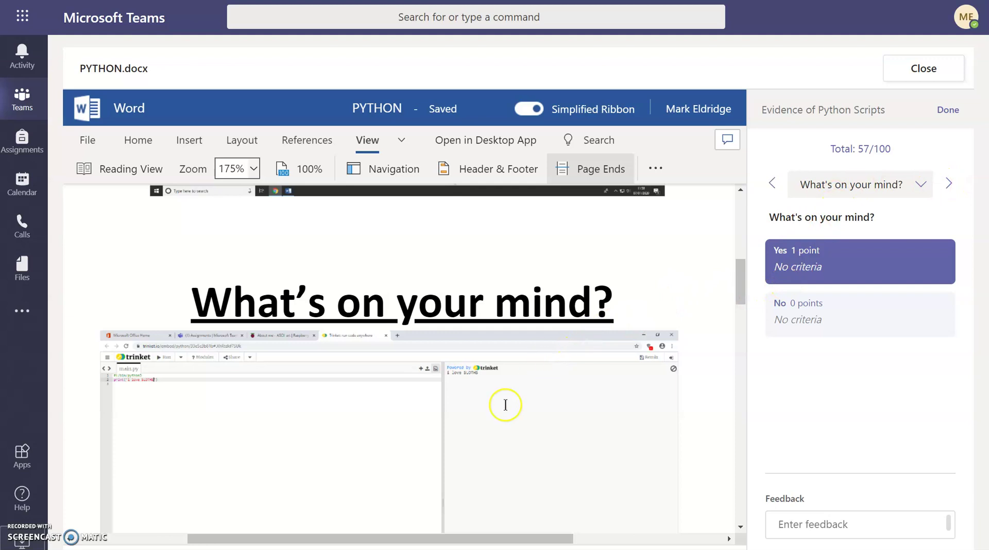
pyautogui.scroll(-1, 469, 389)
pyautogui.scroll(-5, 469, 388)
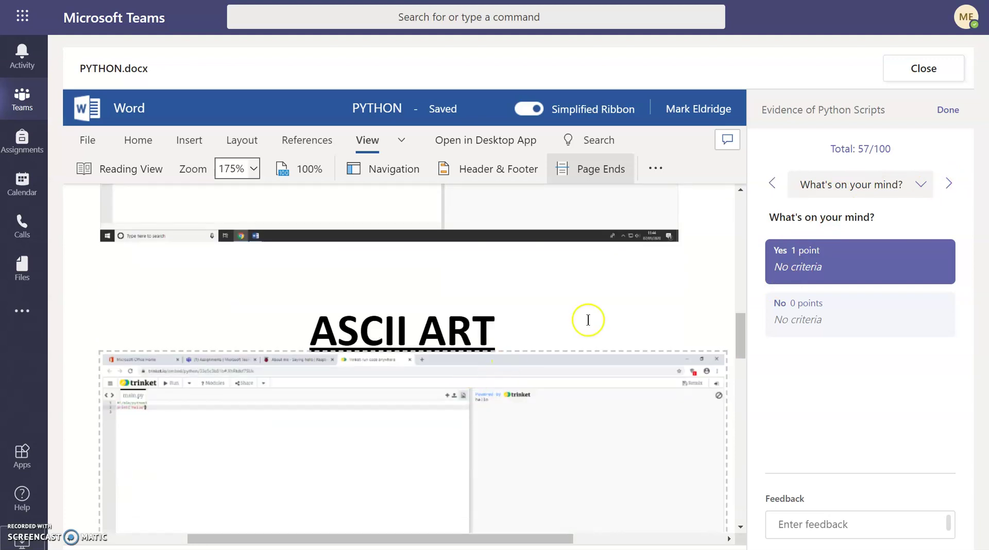
pyautogui.click(949, 185)
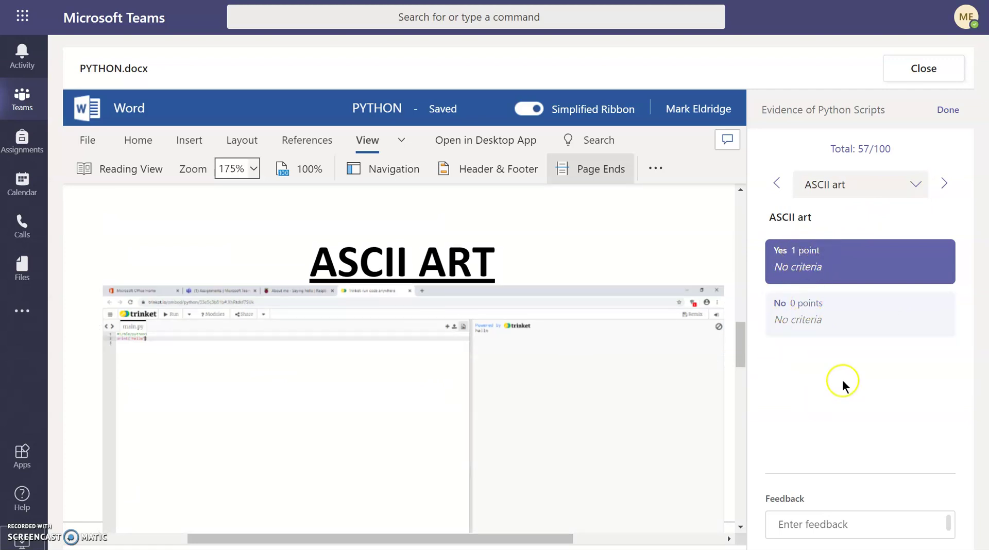
pyautogui.click(946, 111)
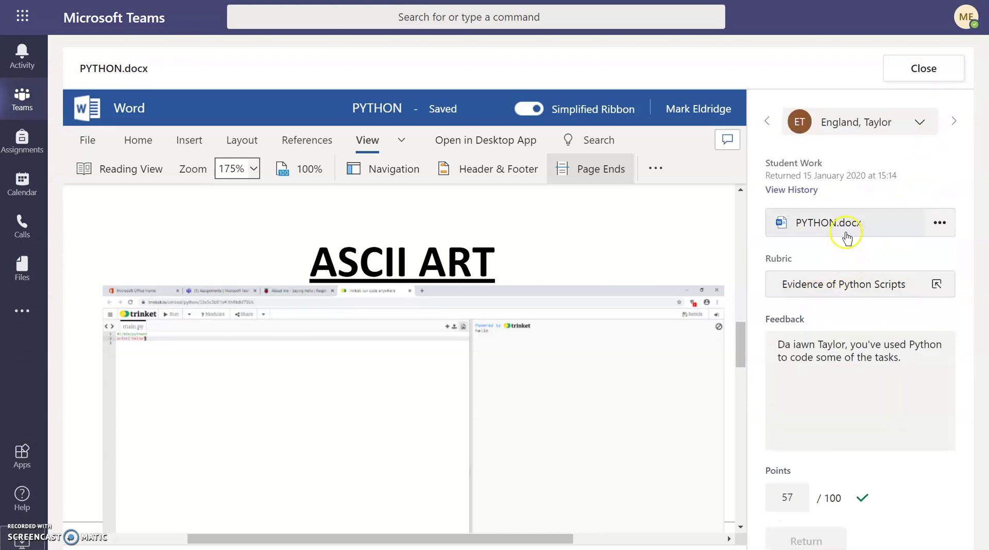
pyautogui.click(420, 294)
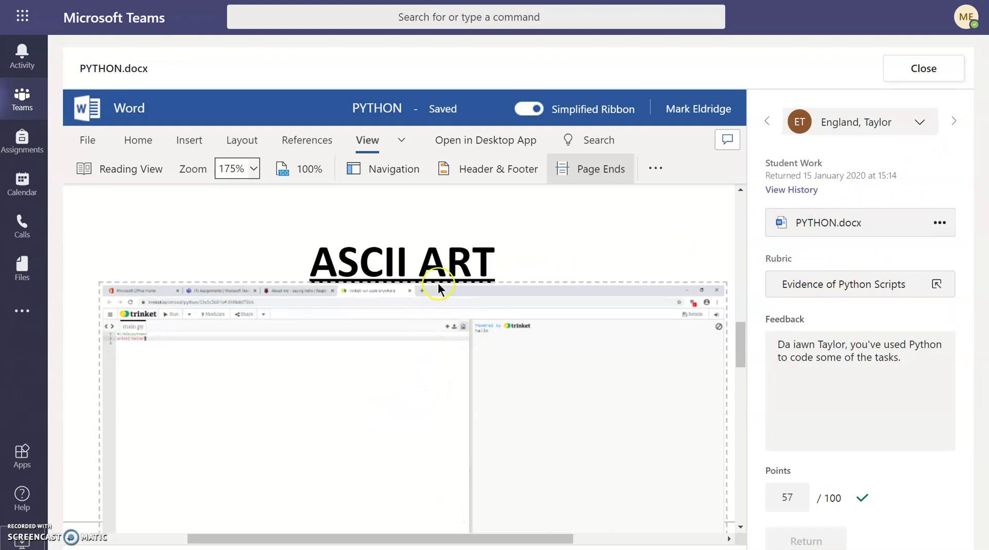
pyautogui.click(504, 264)
pyautogui.moveTo(504, 263); pyautogui.dragTo(485, 265)
# Look at the available options for opening or downloading the submitted PYTHON.docx file, and dismiss them
pyautogui.click(940, 225)
pyautogui.click(880, 312)
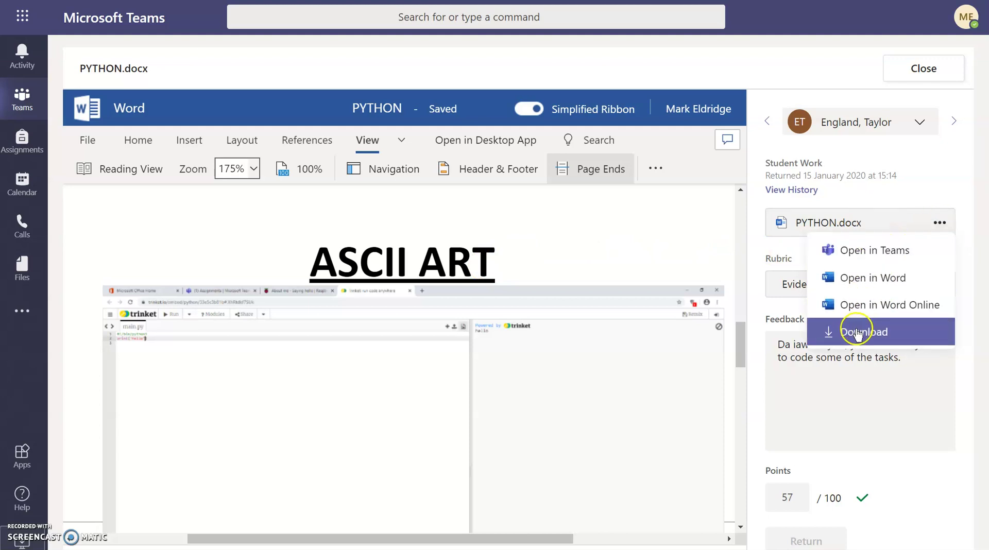
pyautogui.click(529, 380)
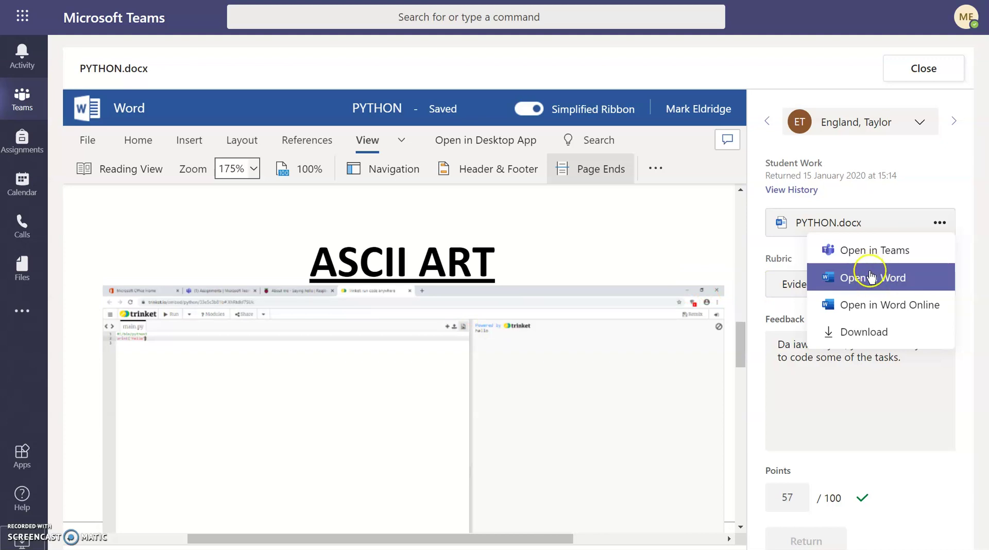
pyautogui.click(876, 200)
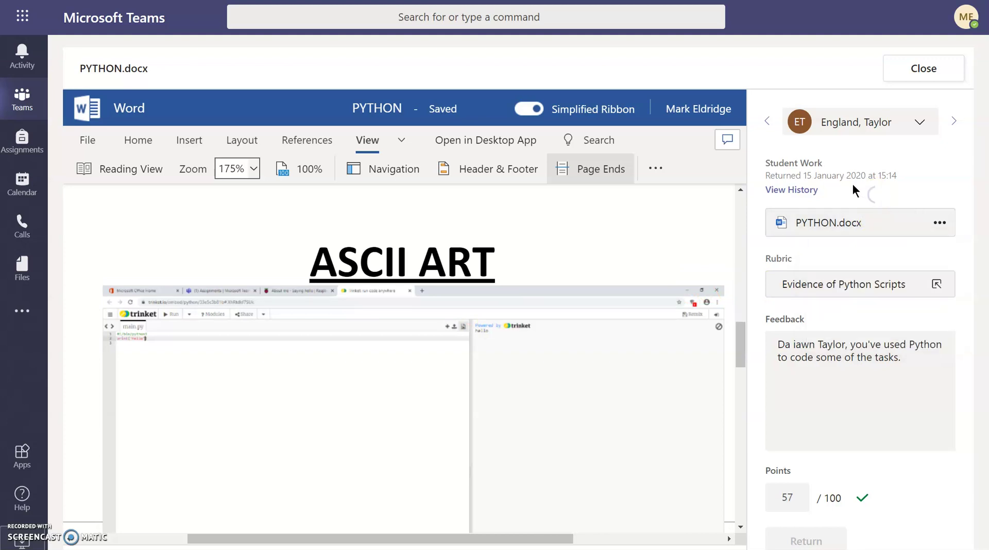
# Check the submission's history and its Evidence of Python Scripts rubric, and return to the assignment's graded list
pyautogui.click(802, 191)
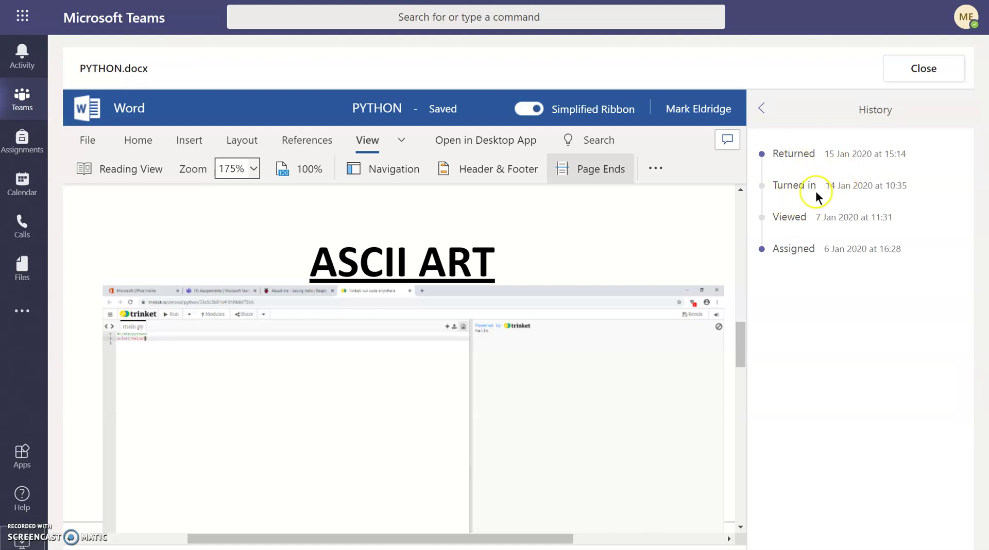
pyautogui.click(762, 109)
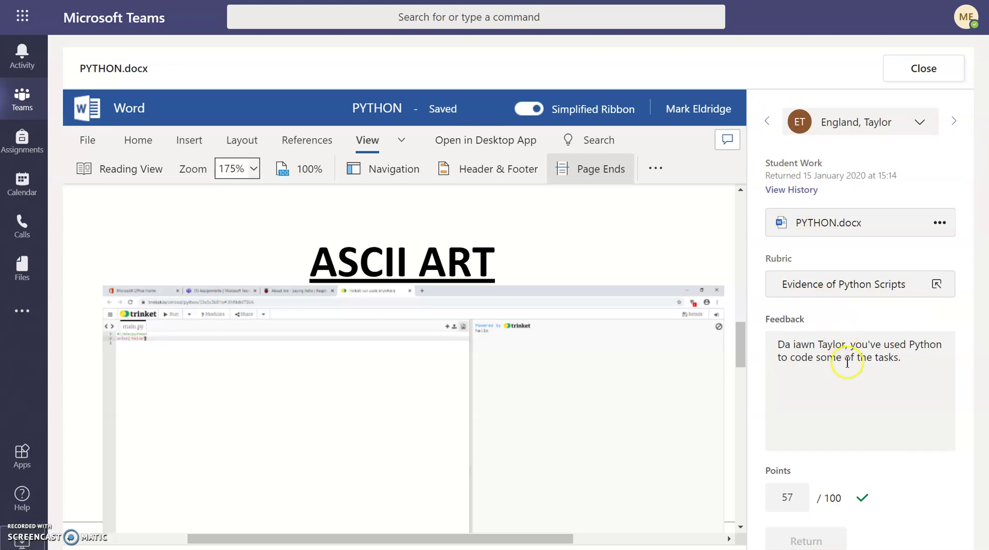
pyautogui.click(895, 285)
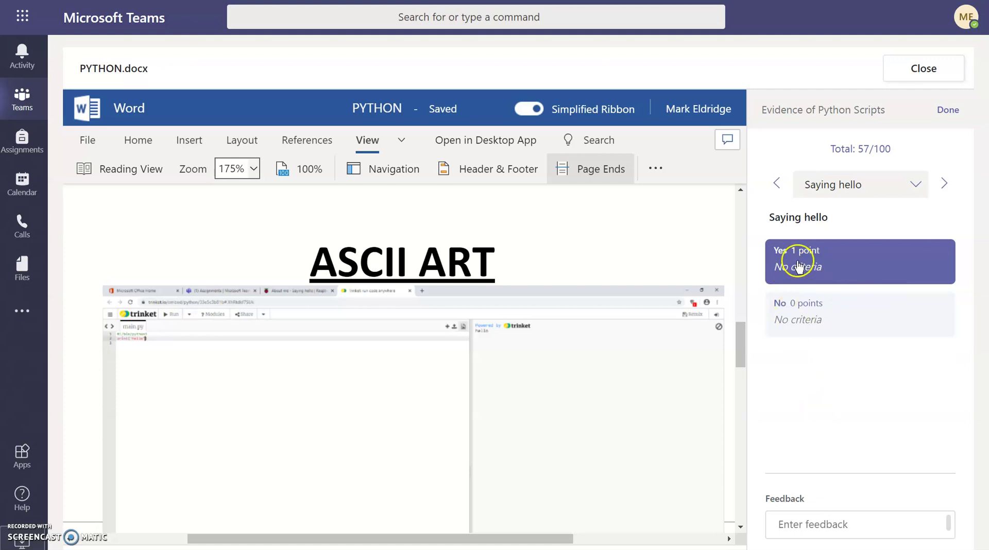
pyautogui.click(947, 111)
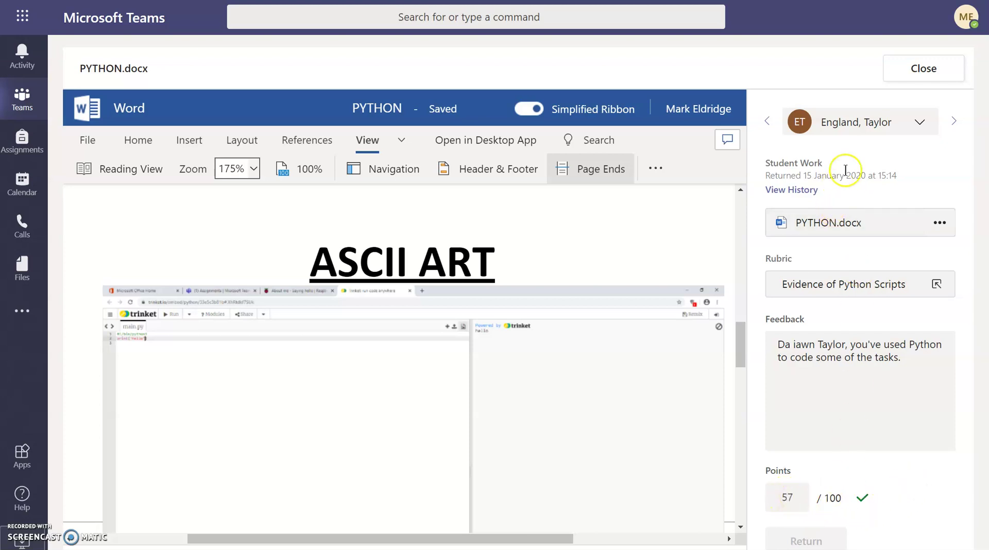
pyautogui.click(914, 70)
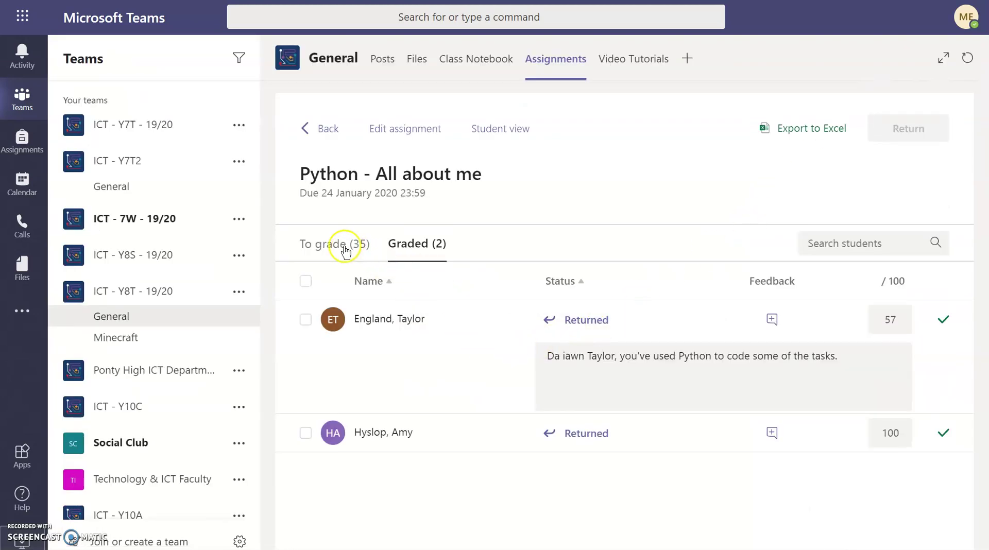
# Switch the assignment to the student view, and examine the task instructions and the Evidence of Python Scripts rubric
pyautogui.click(495, 128)
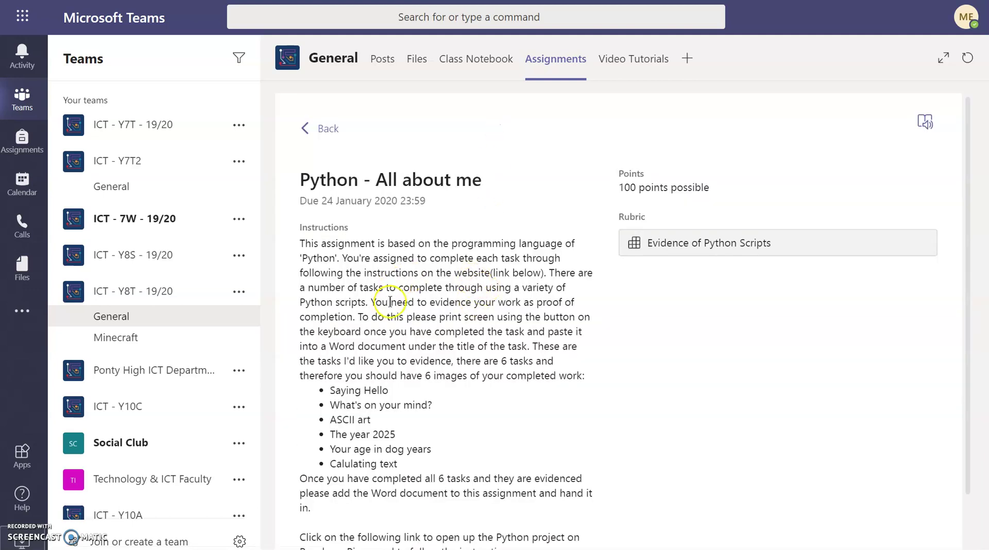
pyautogui.scroll(-1, 358, 239)
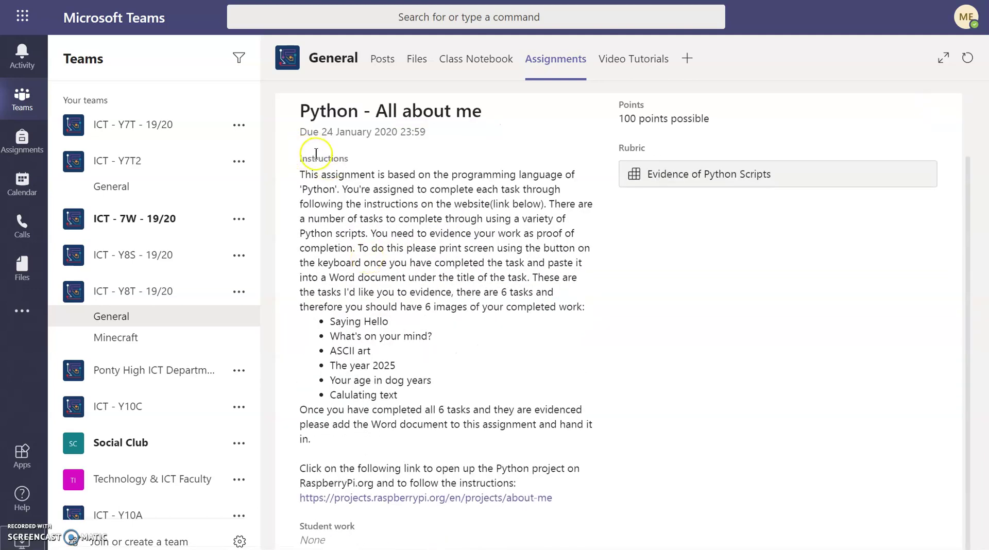
pyautogui.moveTo(329, 322); pyautogui.dragTo(401, 394)
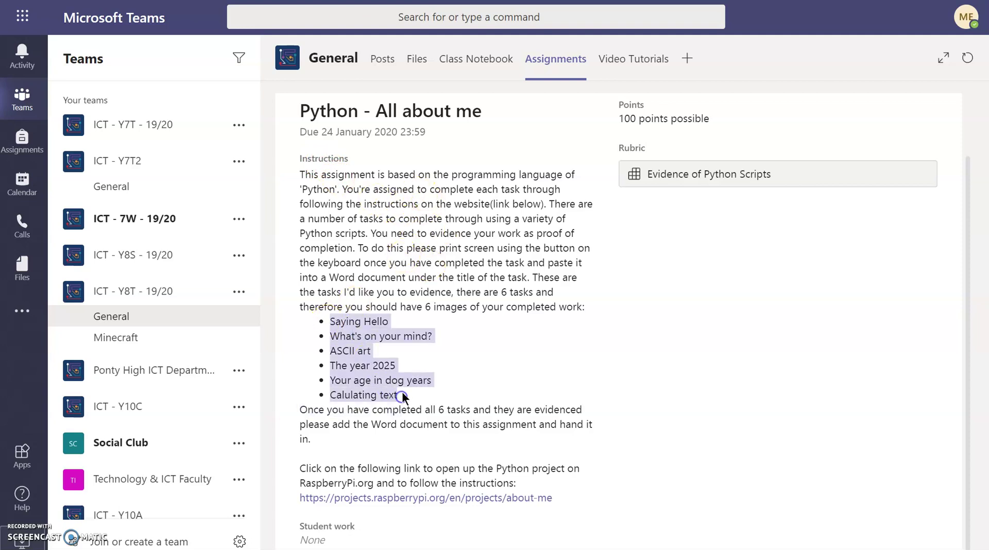
pyautogui.click(401, 395)
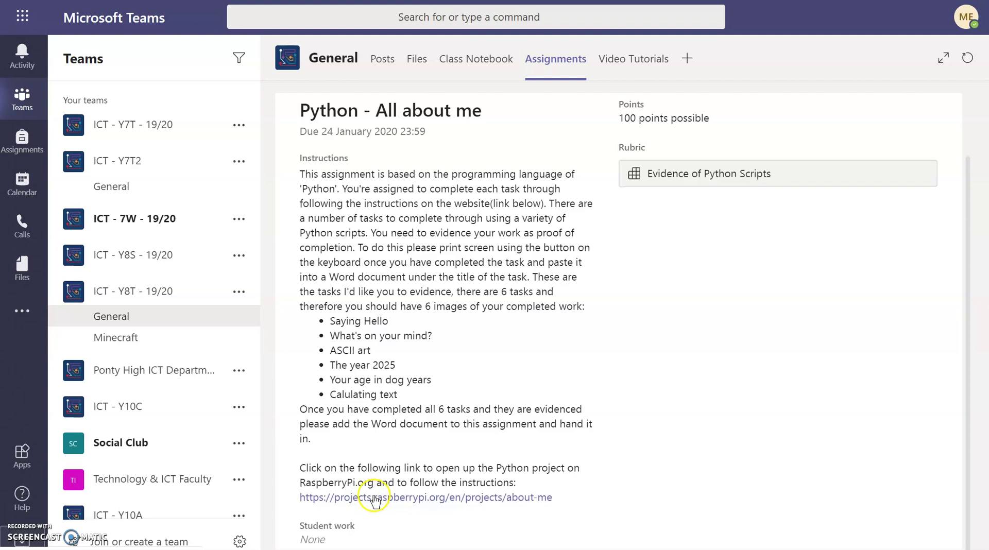
pyautogui.scroll(-1, 372, 500)
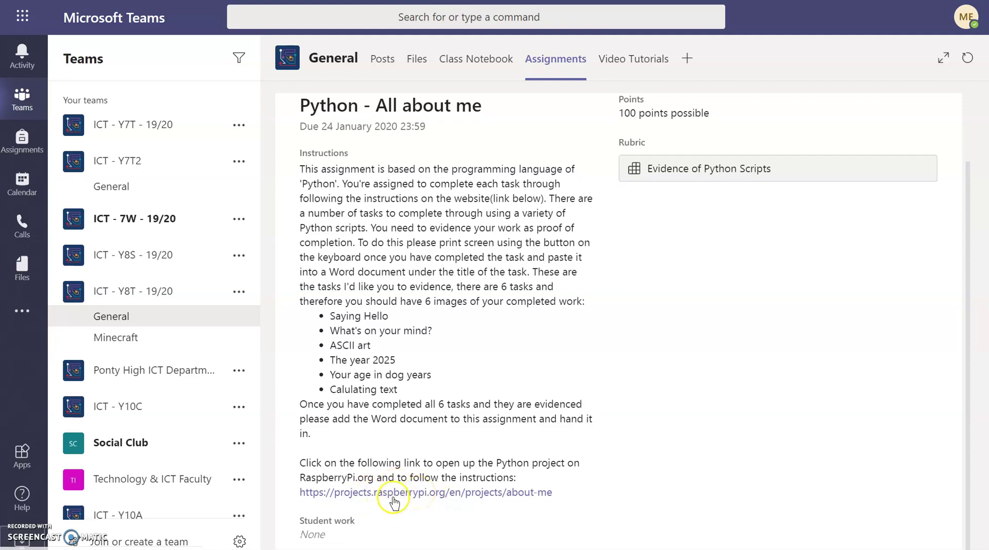
pyautogui.click(673, 170)
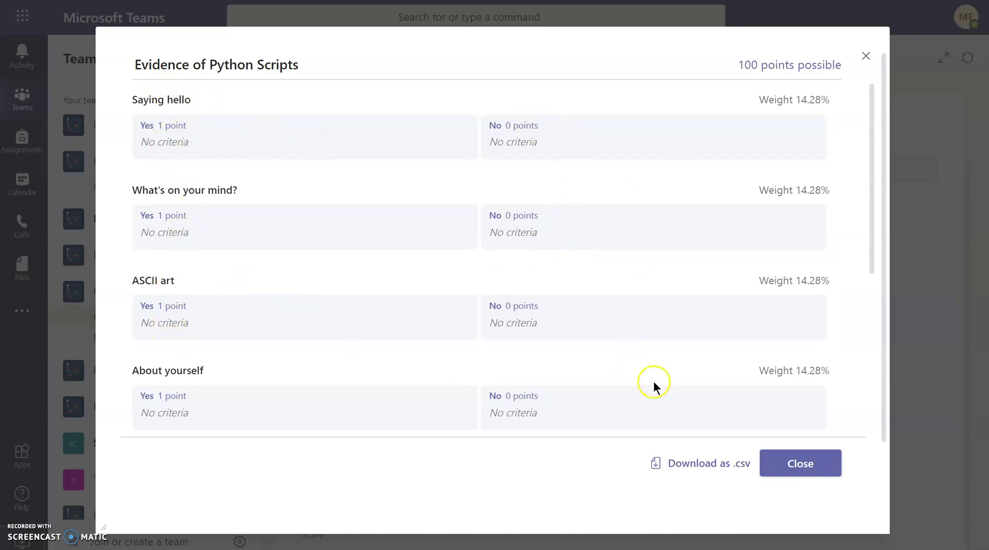
# Close the Evidence of Python Scripts rubric and check the Student work section below the task instructions
pyautogui.click(799, 463)
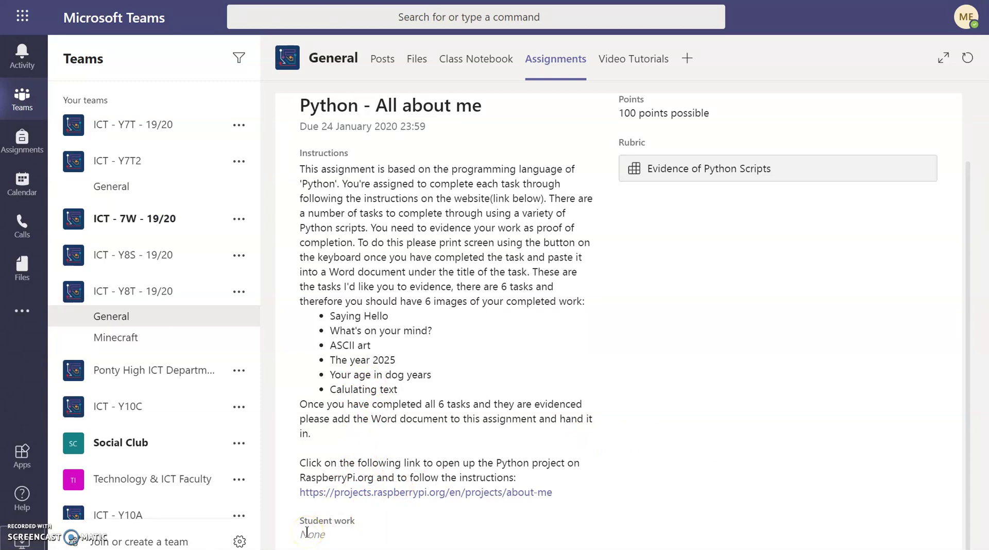
pyautogui.moveTo(300, 526); pyautogui.dragTo(361, 519)
pyautogui.moveTo(300, 534); pyautogui.dragTo(324, 534)
pyautogui.click(303, 536)
pyautogui.moveTo(302, 535); pyautogui.dragTo(320, 533)
pyautogui.click(321, 534)
pyautogui.click(324, 528)
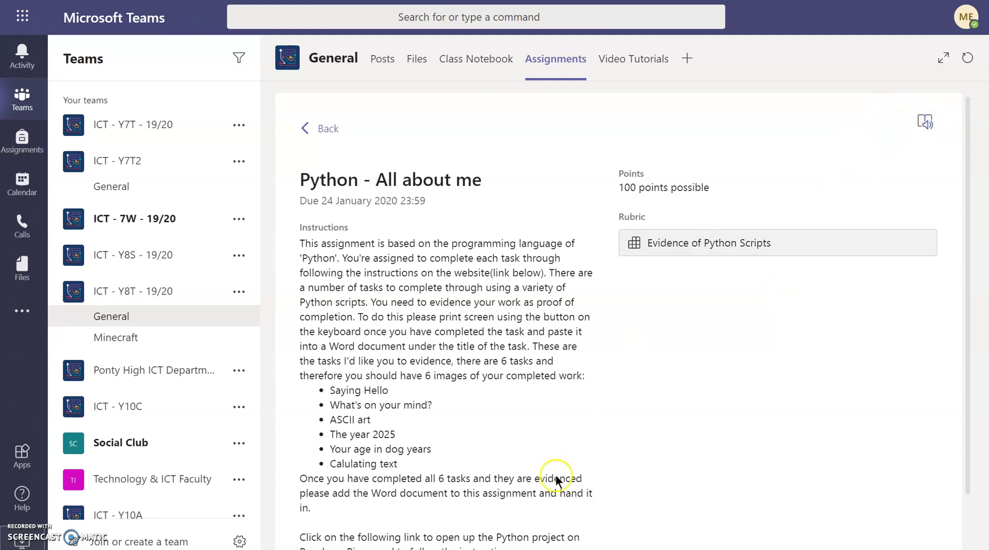
# Look over the assignment's instructions, project link and Student work section once more, and leave the student view for the grading list
pyautogui.scroll(-2, 541, 467)
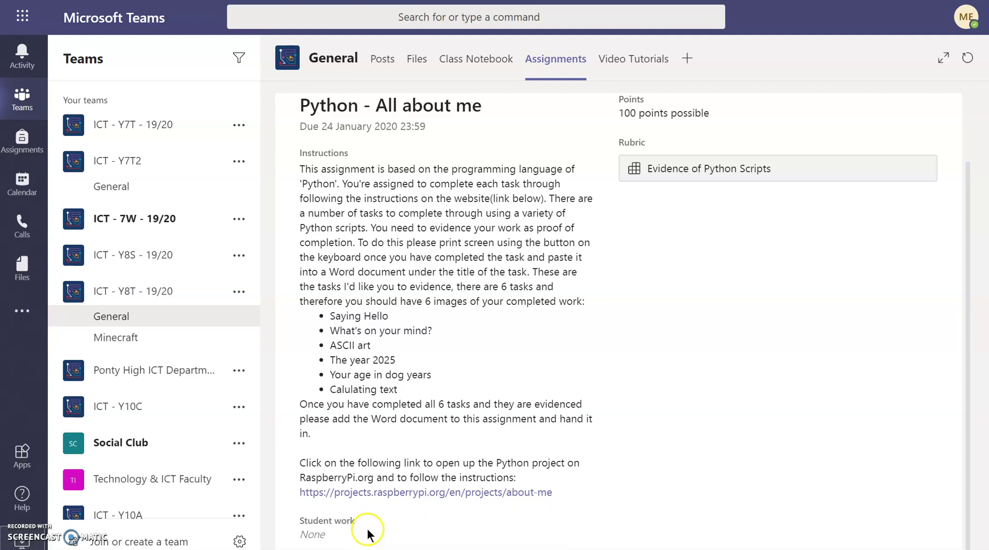
pyautogui.scroll(2, 722, 360)
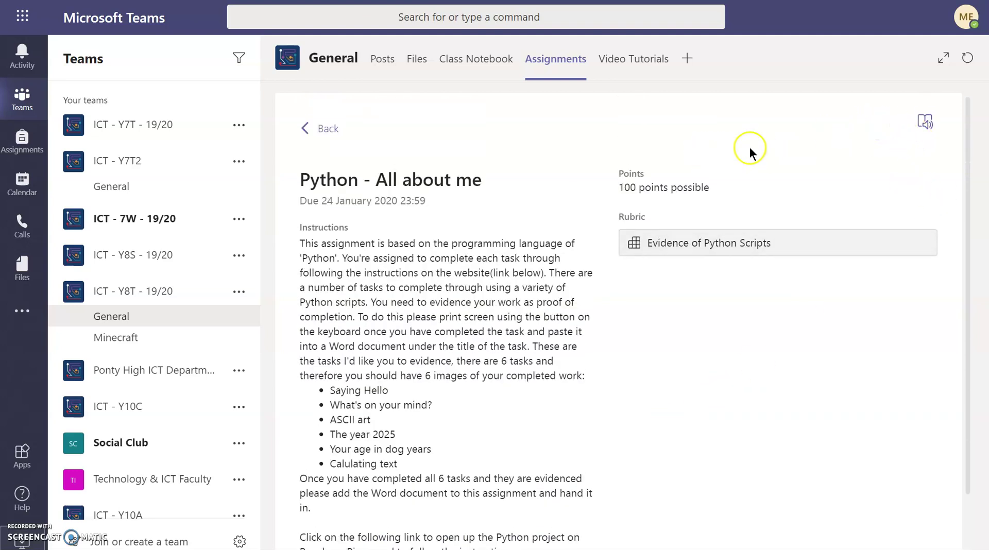
pyautogui.scroll(-2, 329, 508)
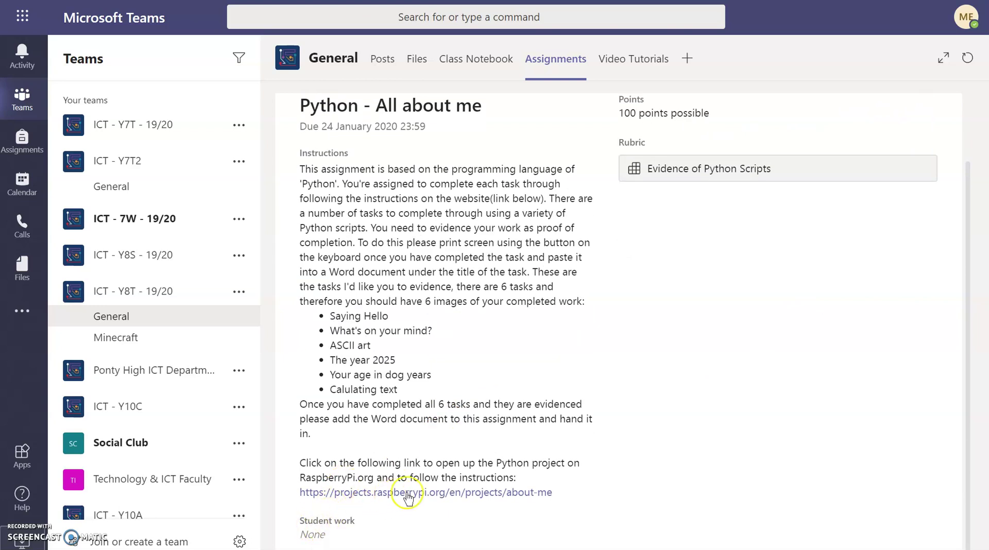
pyautogui.scroll(2, 613, 319)
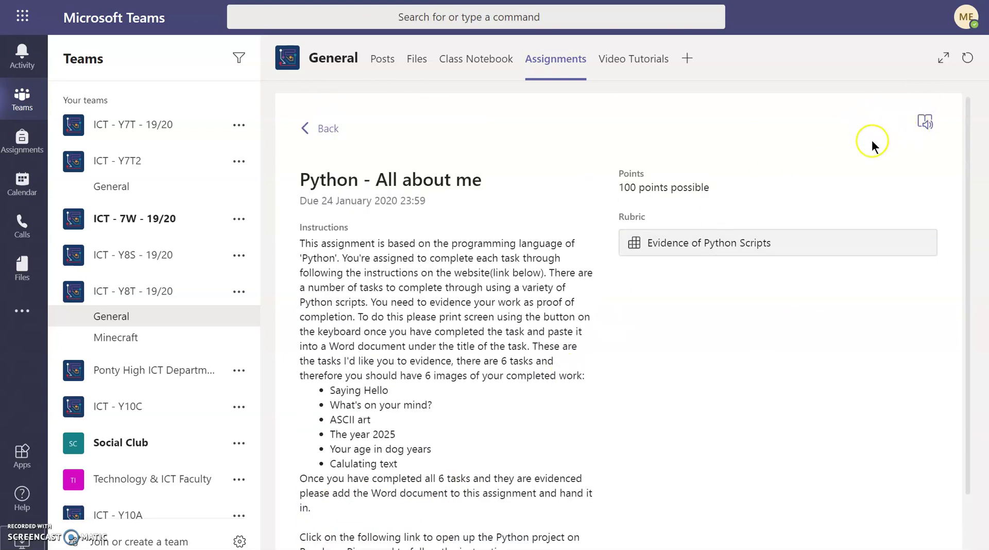
pyautogui.click(324, 128)
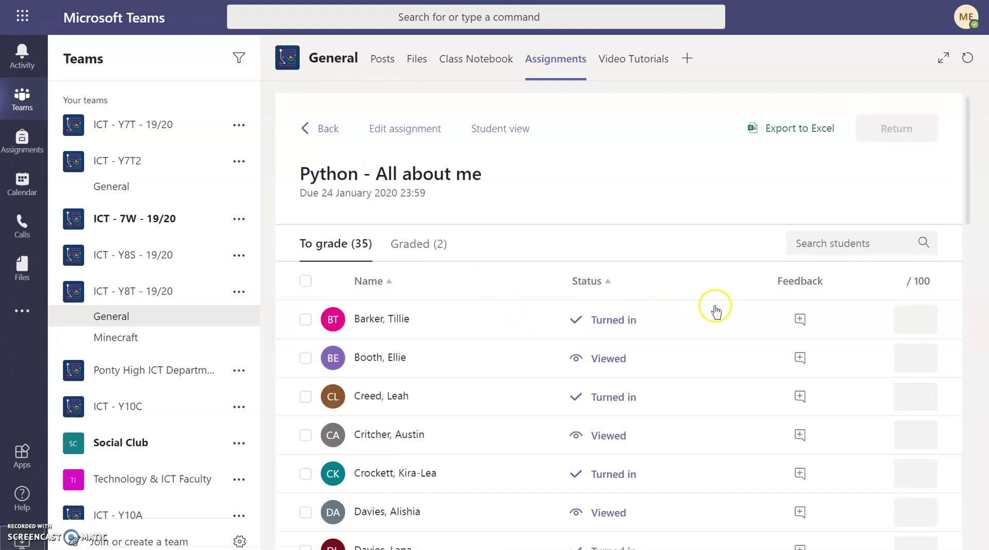